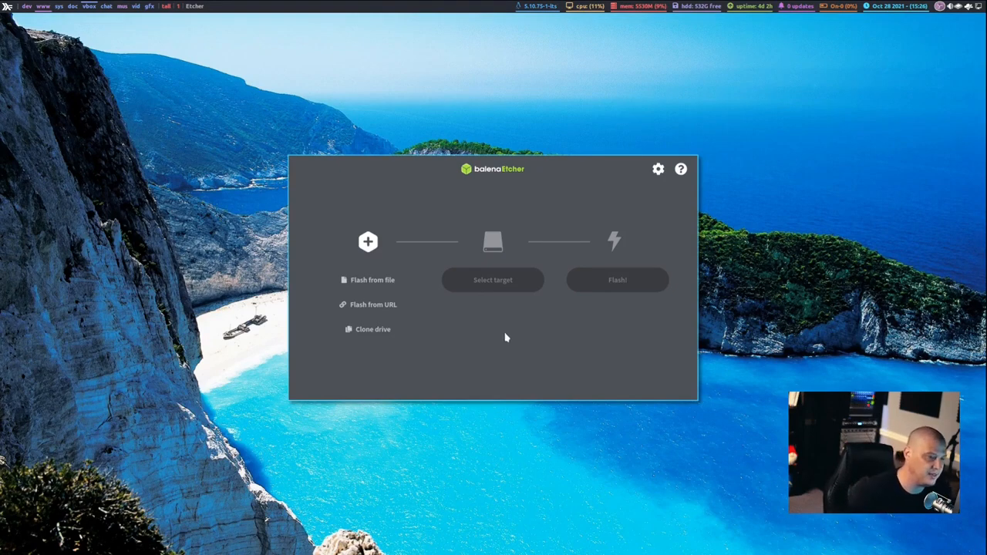
Browse the Downloads folder for an image to flash from file and select lubuntu-21.10-desktop-amd64.iso.
{"action": "left_click", "coordinate": [360, 286]}
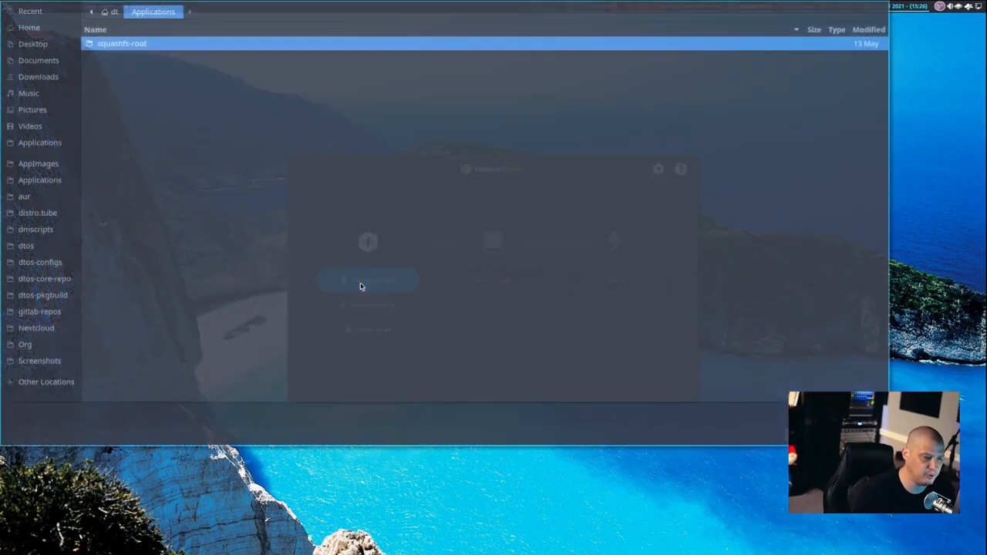
{"action": "left_click", "coordinate": [48, 77]}
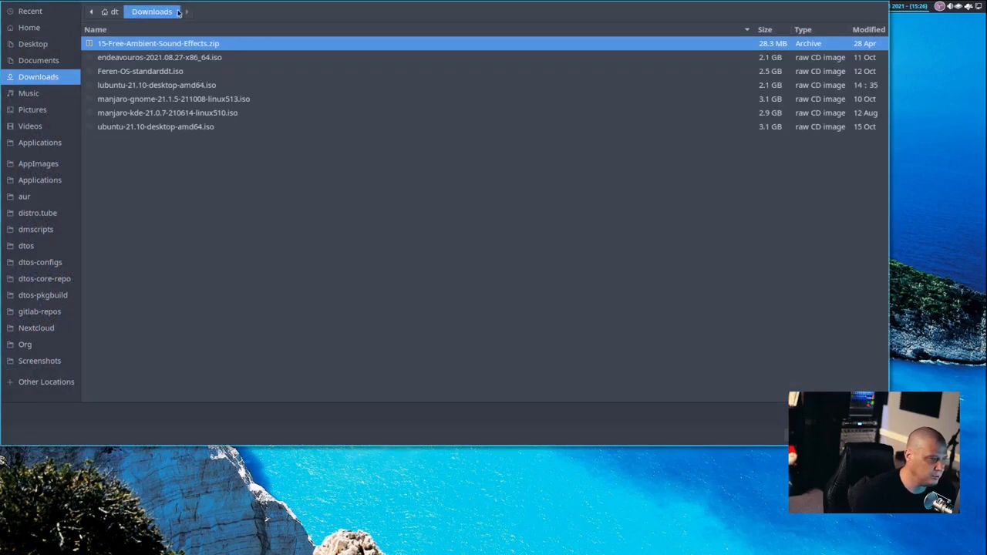
{"action": "left_click", "coordinate": [177, 127]}
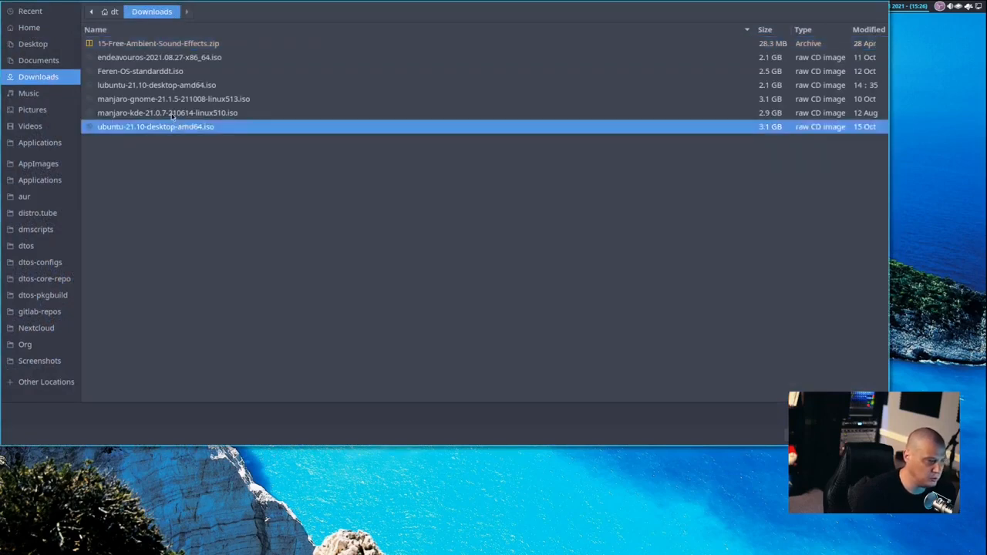
{"action": "left_click", "coordinate": [175, 114]}
{"action": "left_click", "coordinate": [164, 100]}
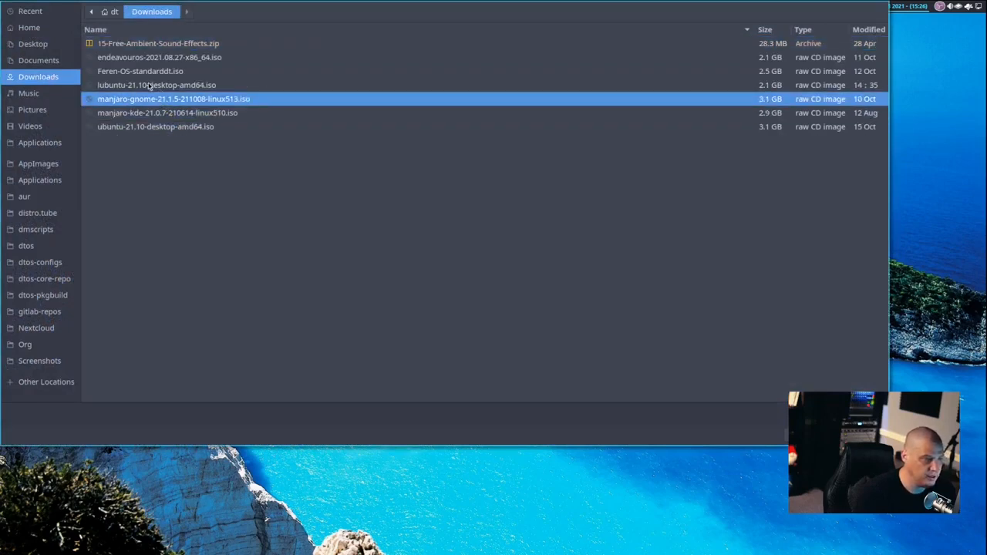
{"action": "left_click", "coordinate": [150, 86]}
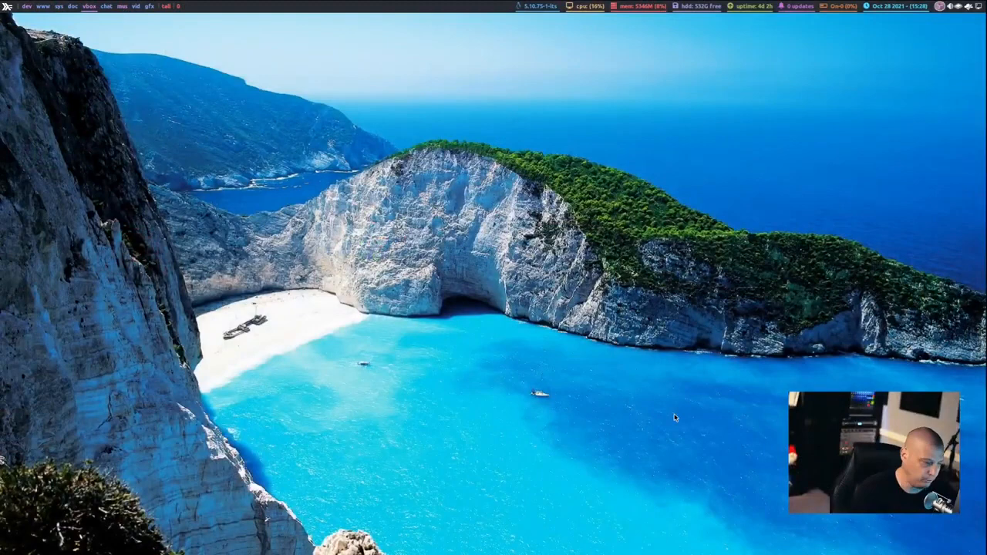
Launch Oracle VM VirtualBox from the run launcher by searching for "virt".
{"action": "key", "text": "super+shift+Return"}
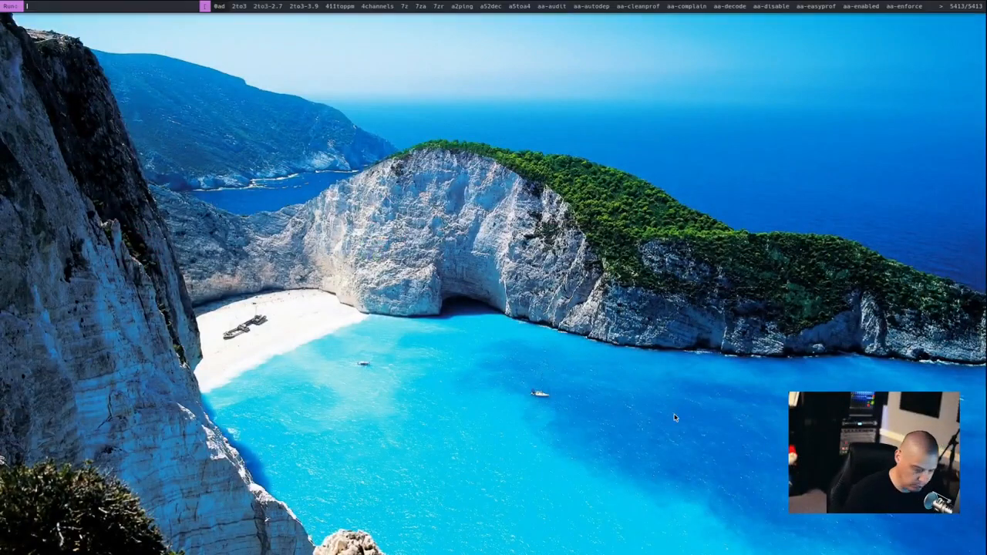
{"action": "type", "text": "virtu"}
{"action": "key", "text": "Return"}
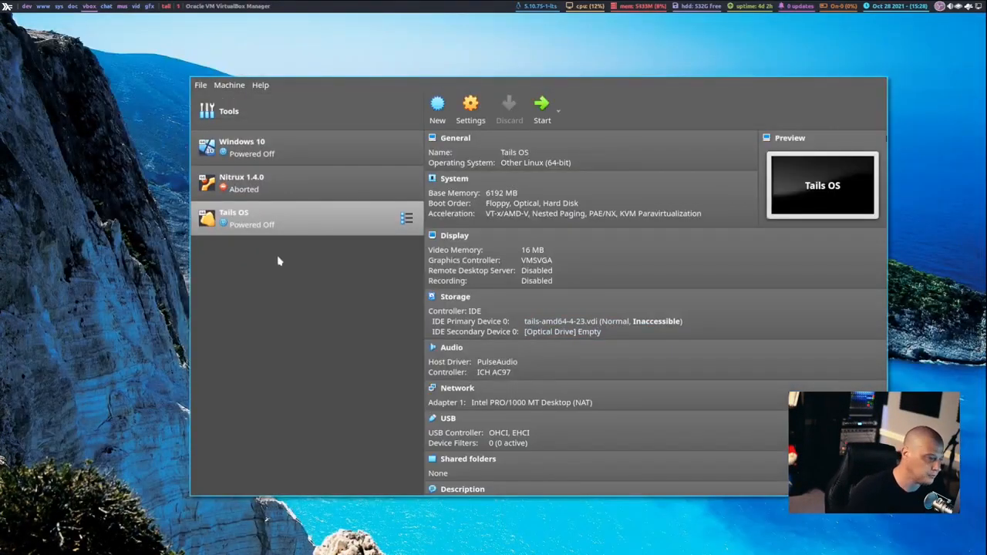
Start a new virtual machine named Lubuntu with type Linux and version Ubuntu (64-bit).
{"action": "left_click", "coordinate": [203, 86]}
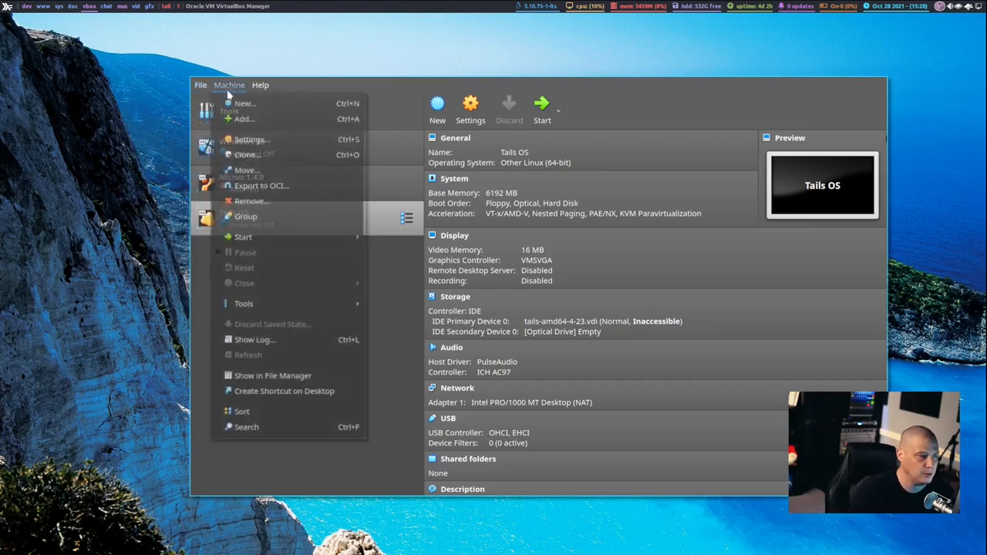
{"action": "left_click", "coordinate": [230, 104]}
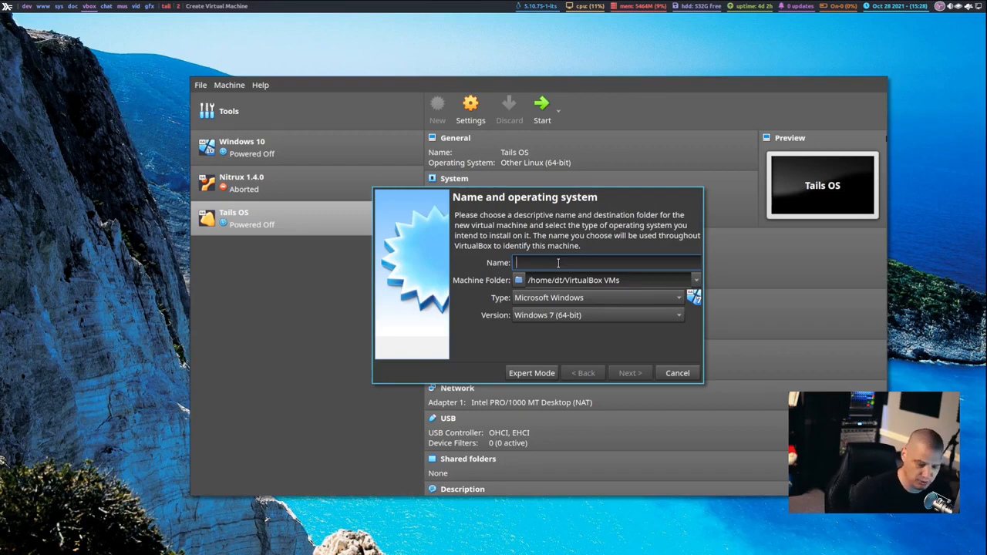
{"action": "type", "text": "Lubuntu"}
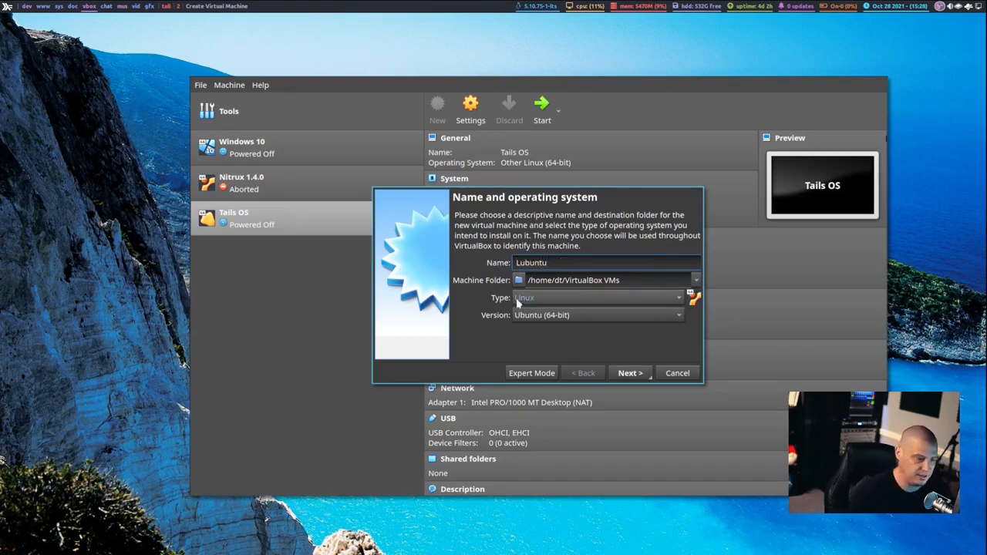
{"action": "left_click", "coordinate": [538, 305]}
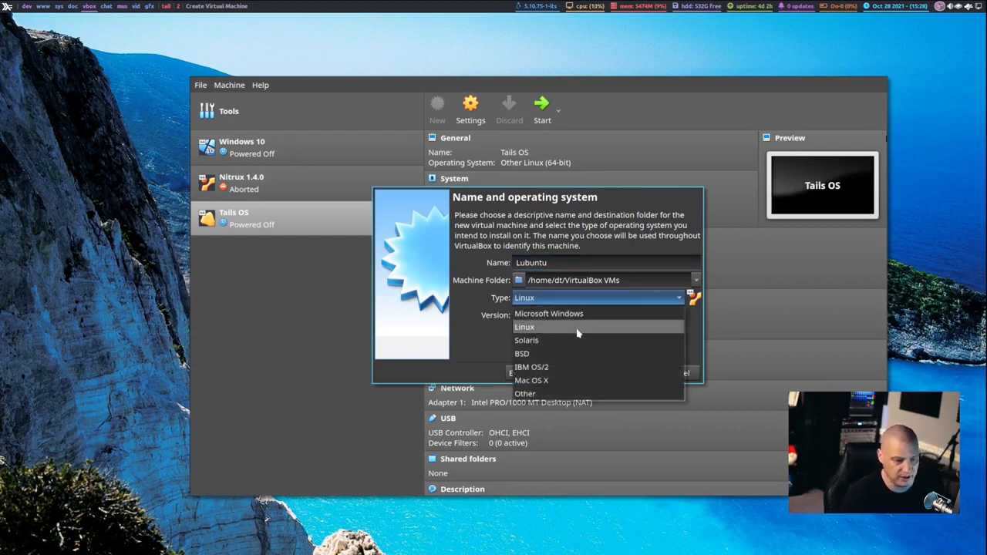
{"action": "left_click", "coordinate": [555, 327]}
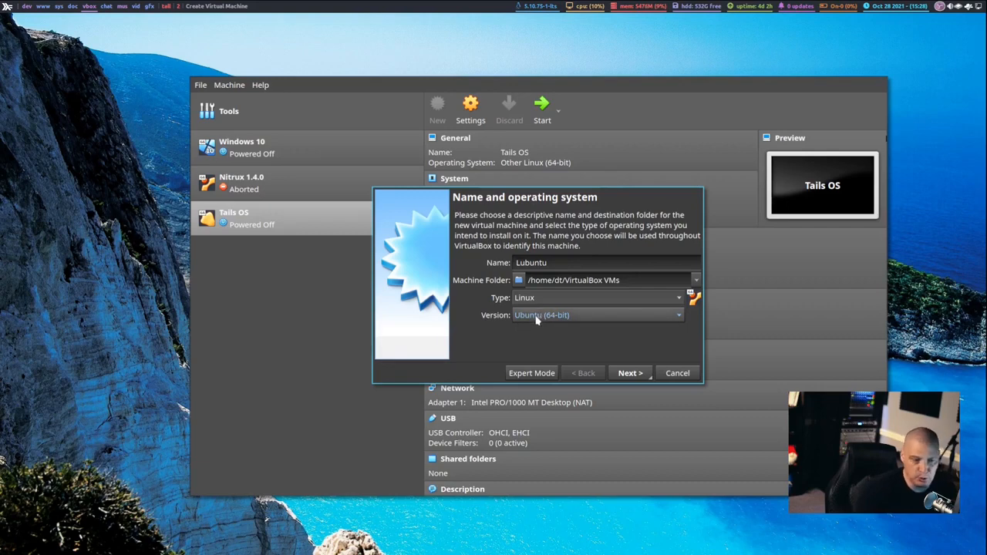
{"action": "left_click", "coordinate": [630, 373]}
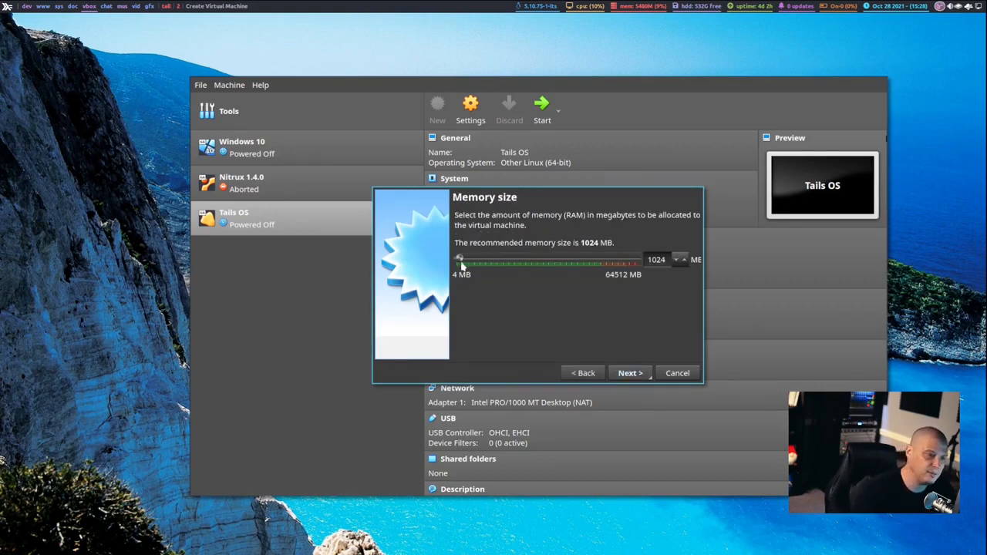
Allocate 6192 MB of memory to the new virtual machine.
{"action": "double_click", "coordinate": [655, 259]}
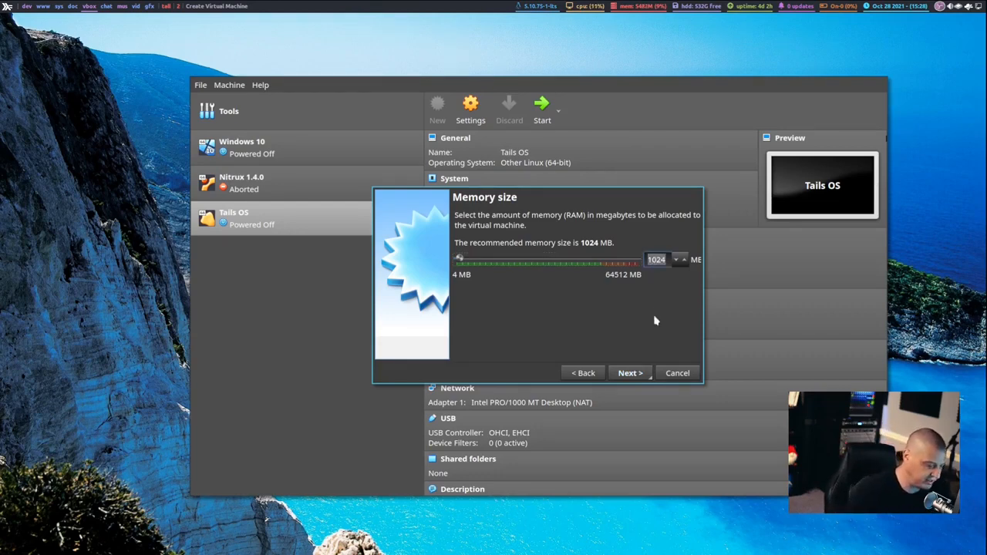
{"action": "type", "text": "611"}
{"action": "type", "text": "9"}
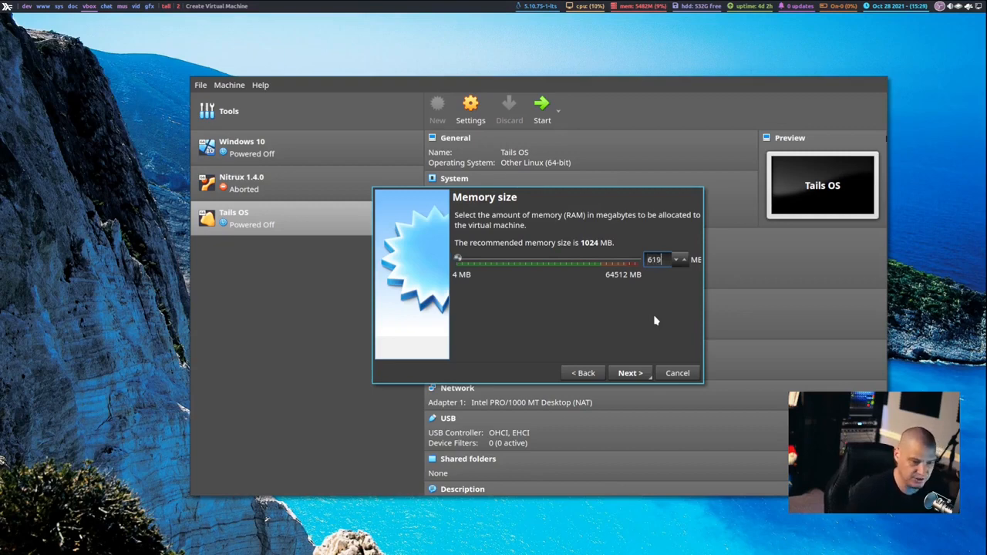
{"action": "type", "text": "2"}
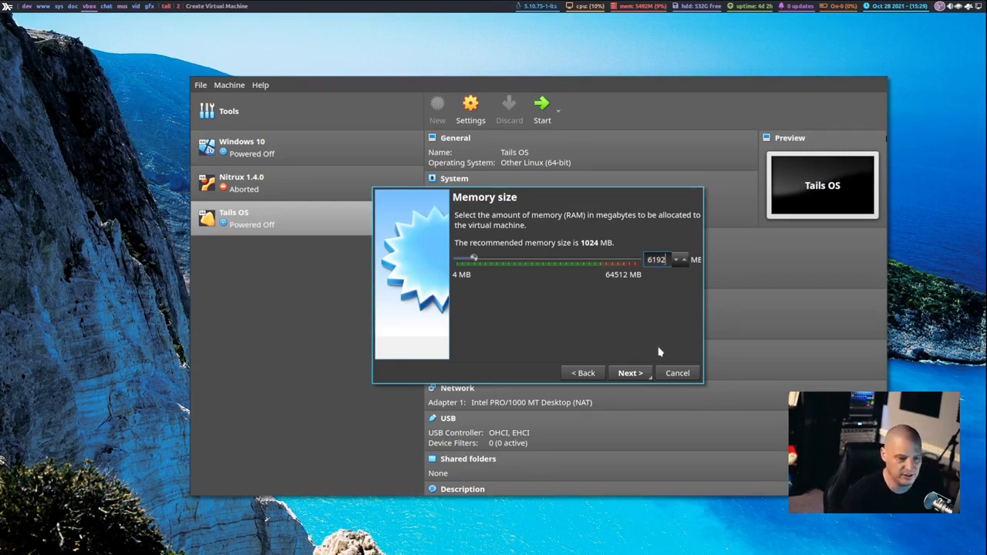
{"action": "left_click", "coordinate": [629, 373]}
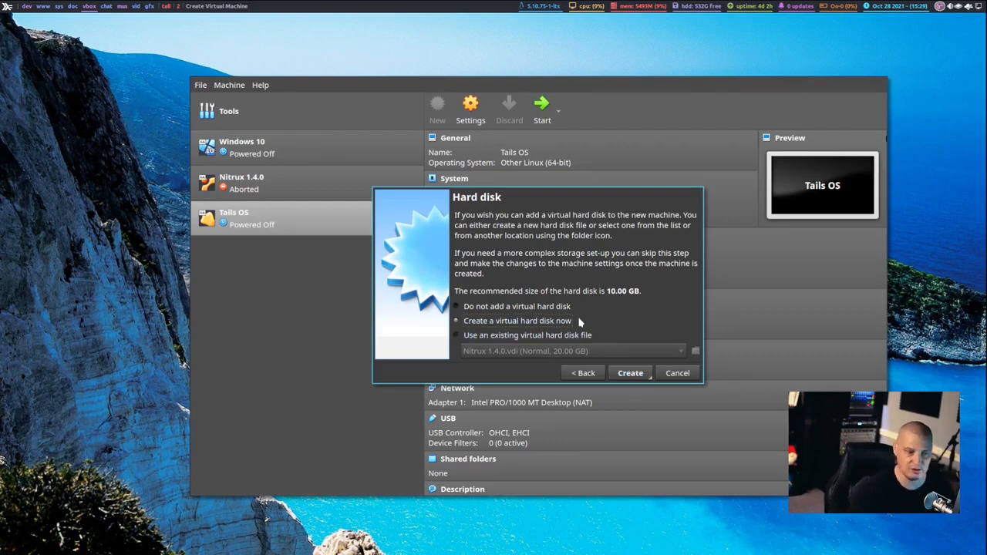
Create a dynamically allocated 20 GB VDI virtual hard disk for the new machine.
{"action": "left_click", "coordinate": [630, 374]}
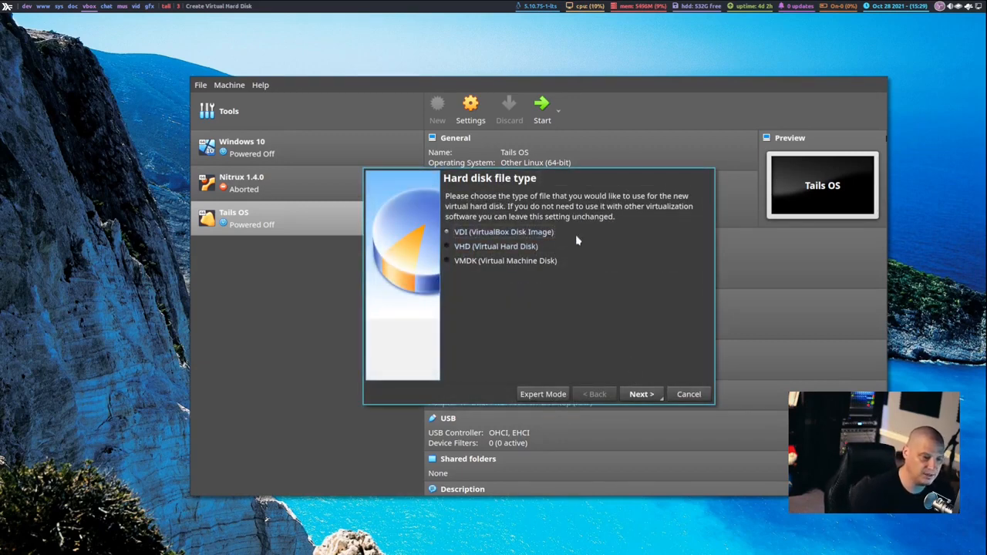
{"action": "left_click", "coordinate": [640, 394]}
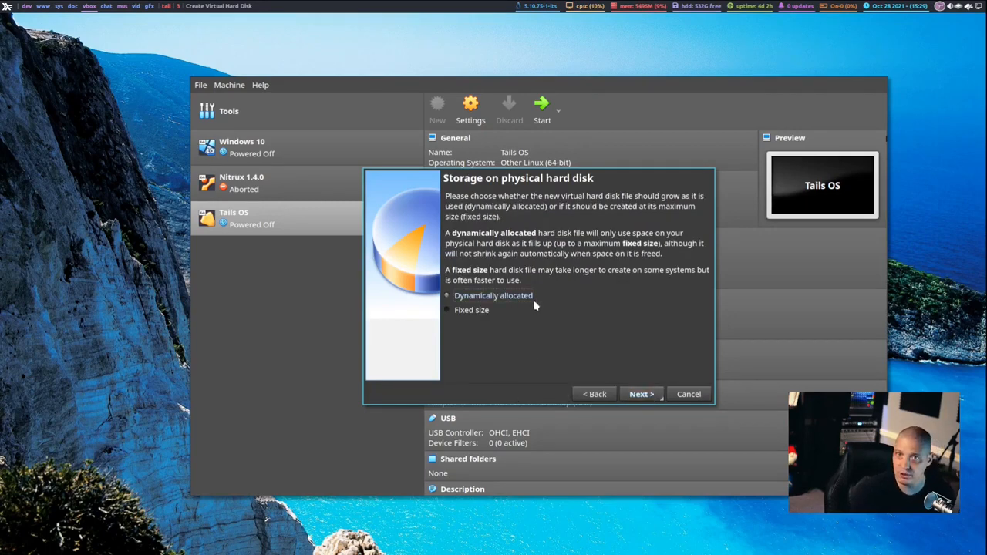
{"action": "left_click", "coordinate": [639, 394]}
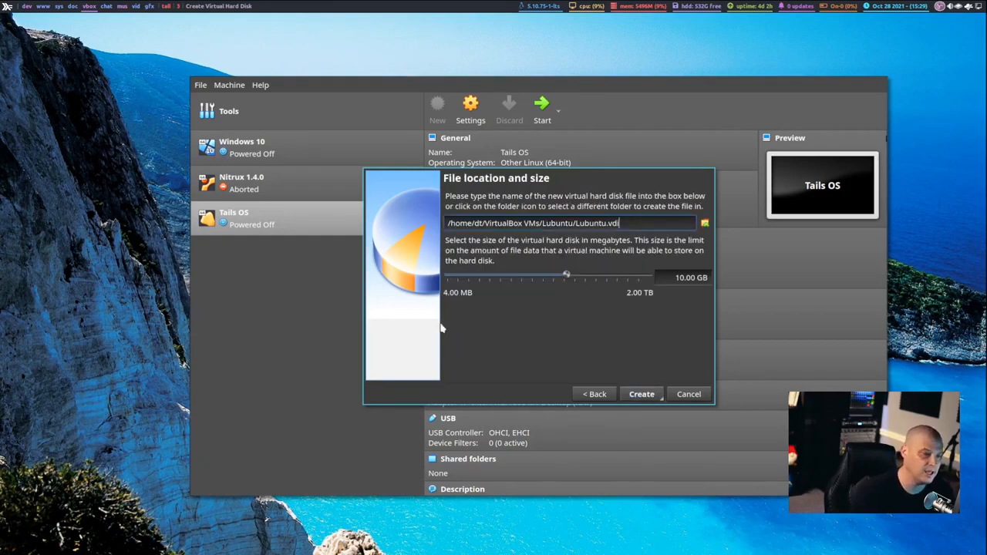
{"action": "left_click", "coordinate": [680, 278]}
{"action": "key", "text": "BackSpace"}
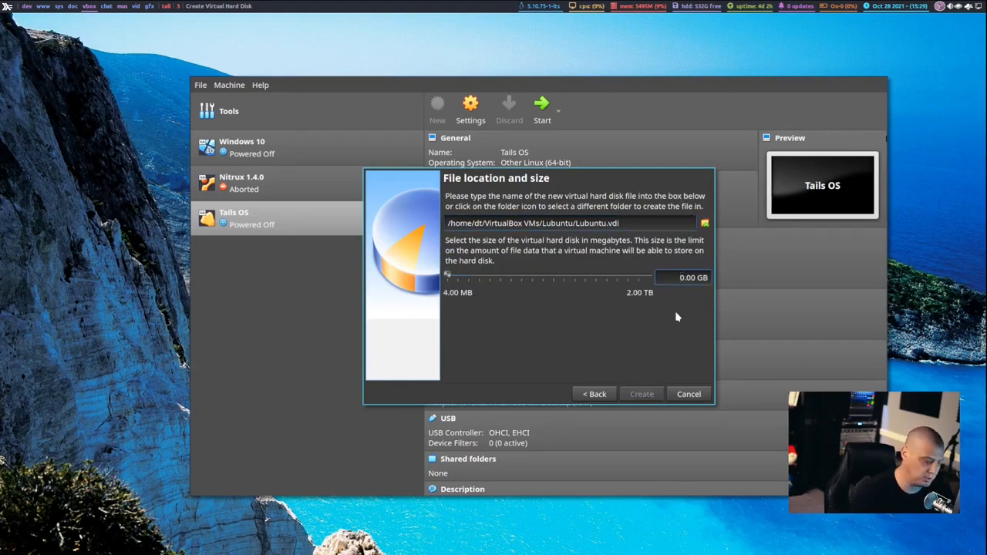
{"action": "type", "text": "2"}
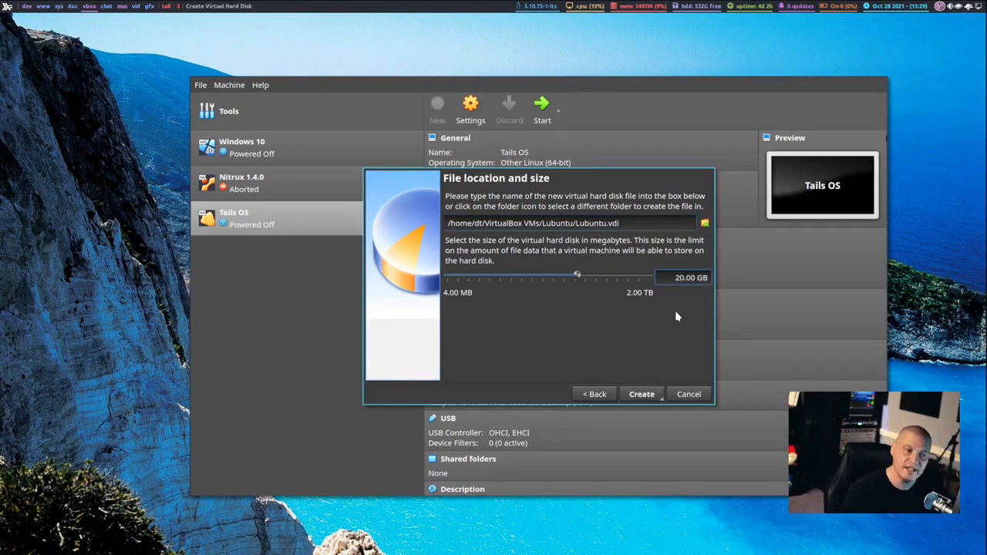
{"action": "left_click", "coordinate": [642, 394]}
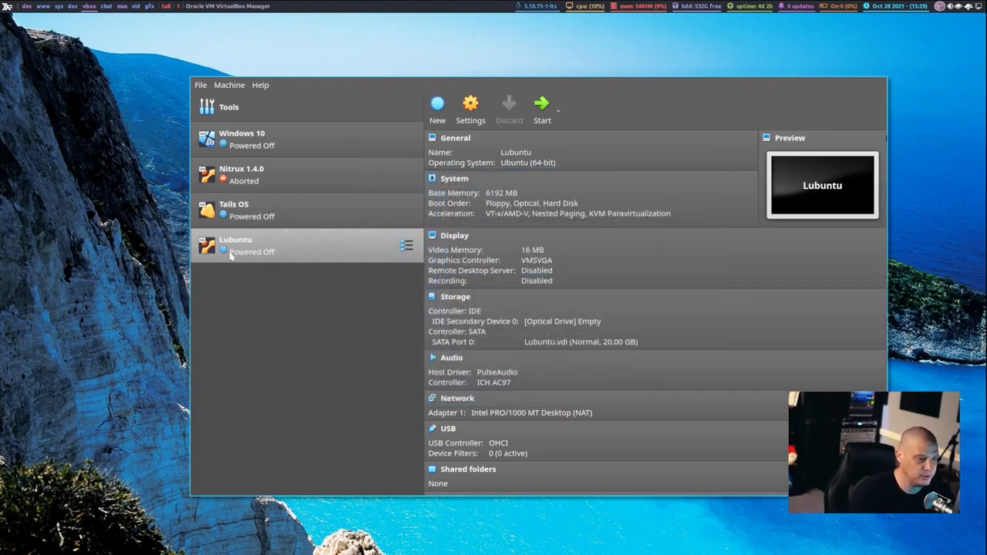
In the Lubuntu machine's settings, assign 2 processors and set the video memory to 128 MB.
{"action": "right_click", "coordinate": [264, 254]}
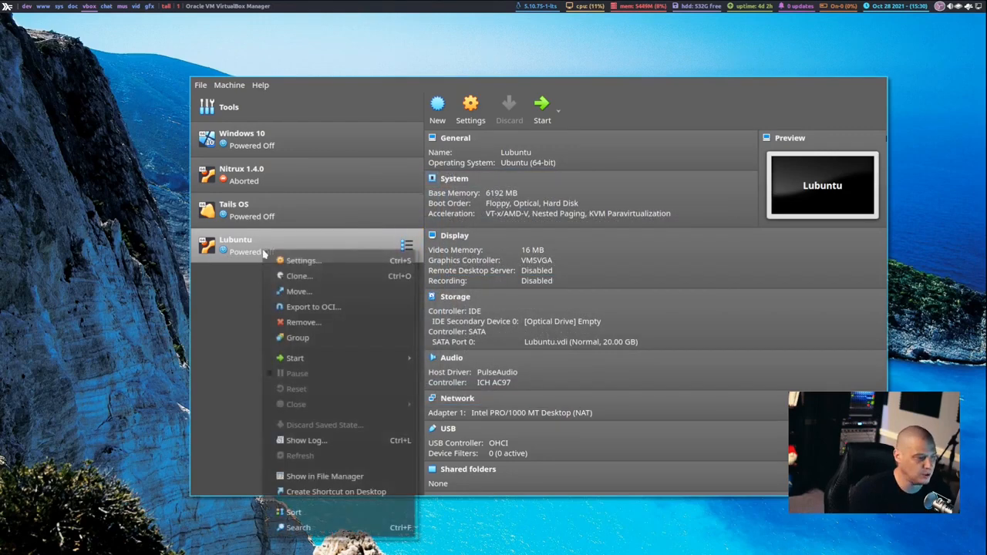
{"action": "left_click", "coordinate": [327, 260]}
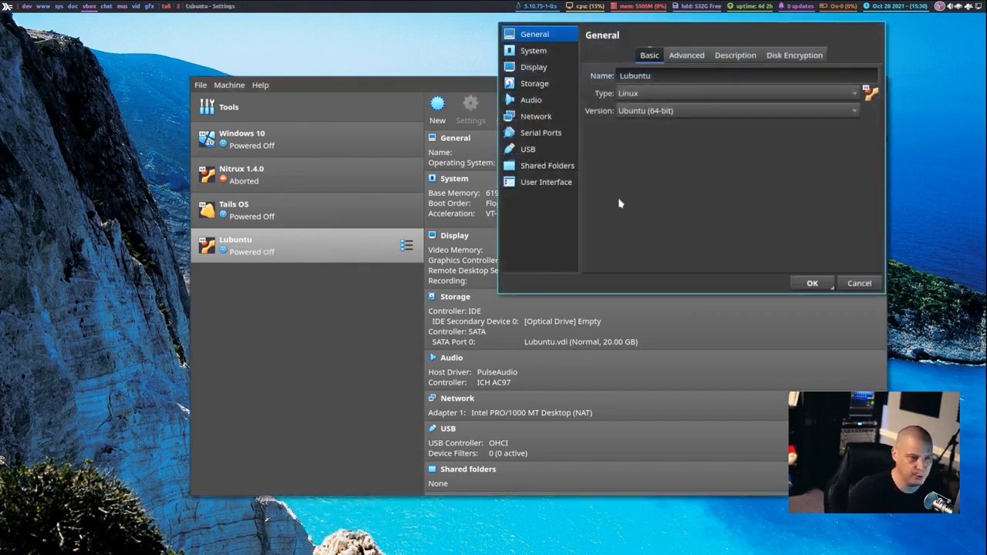
{"action": "left_click_drag", "start_coordinate": [618, 203], "coordinate": [508, 238]}
{"action": "left_click", "coordinate": [424, 87]}
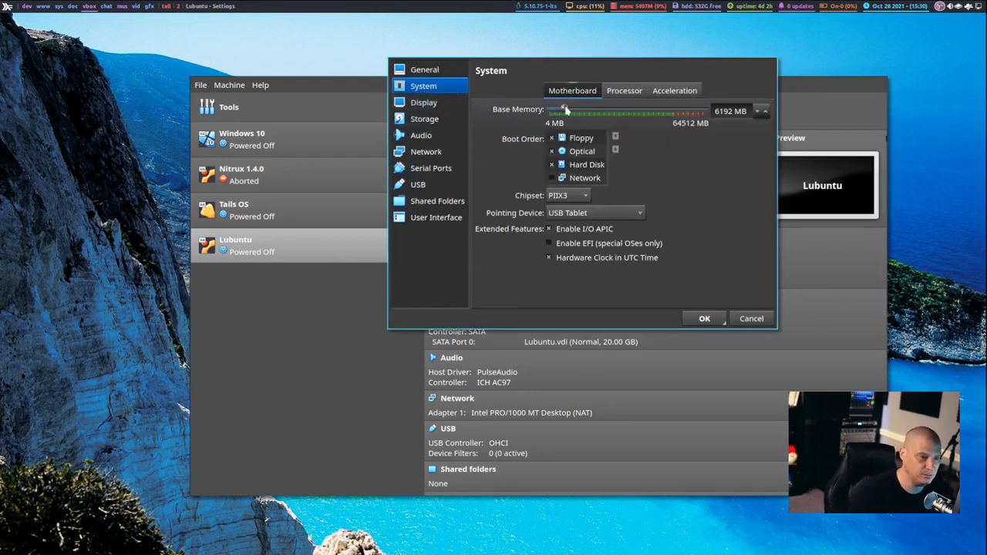
{"action": "left_click", "coordinate": [624, 91]}
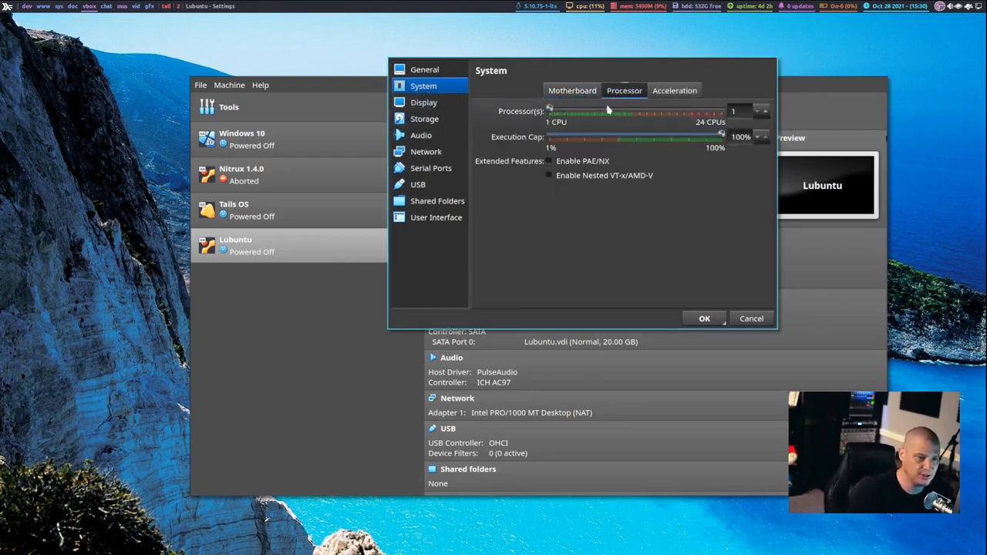
{"action": "left_click", "coordinate": [559, 111]}
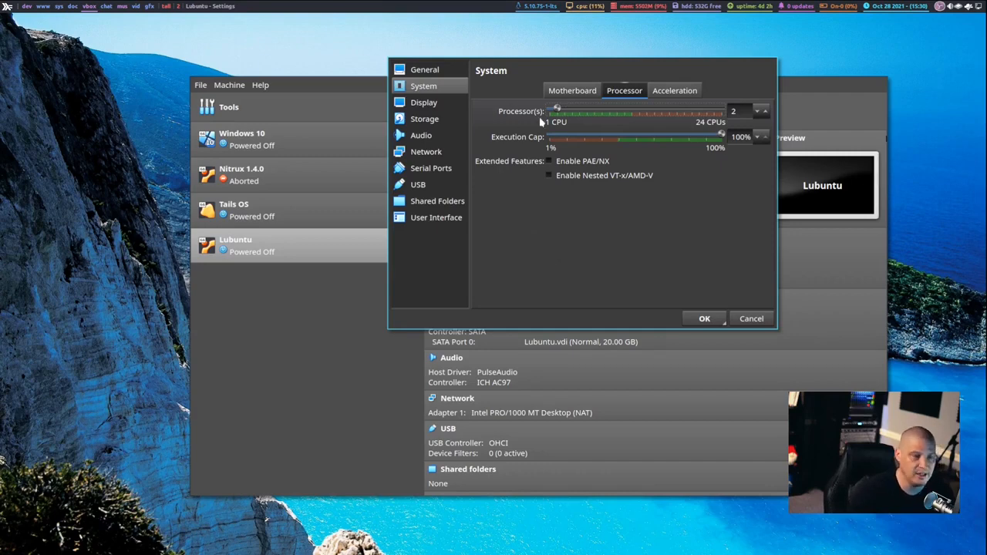
{"action": "left_click", "coordinate": [436, 105]}
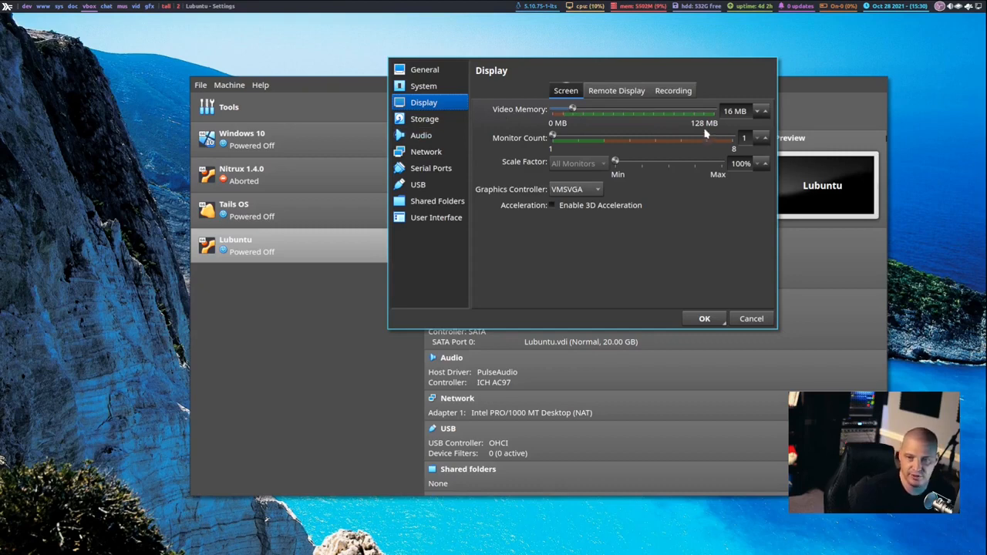
{"action": "left_click_drag", "start_coordinate": [573, 112], "coordinate": [794, 123]}
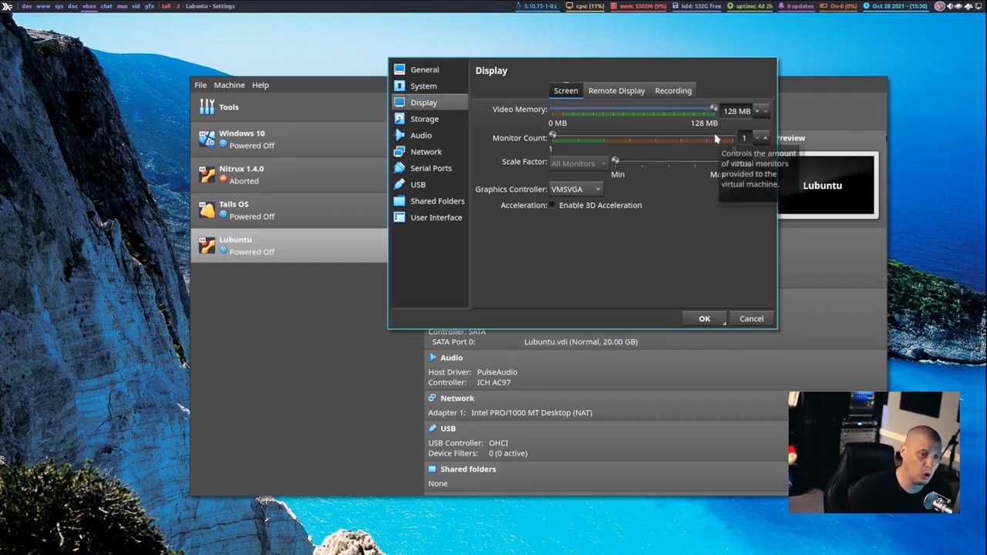
Attach lubuntu-21.10-desktop-amd64.iso from the Downloads folder as an optical drive on the Lubuntu machine's IDE controller.
{"action": "left_click", "coordinate": [436, 122]}
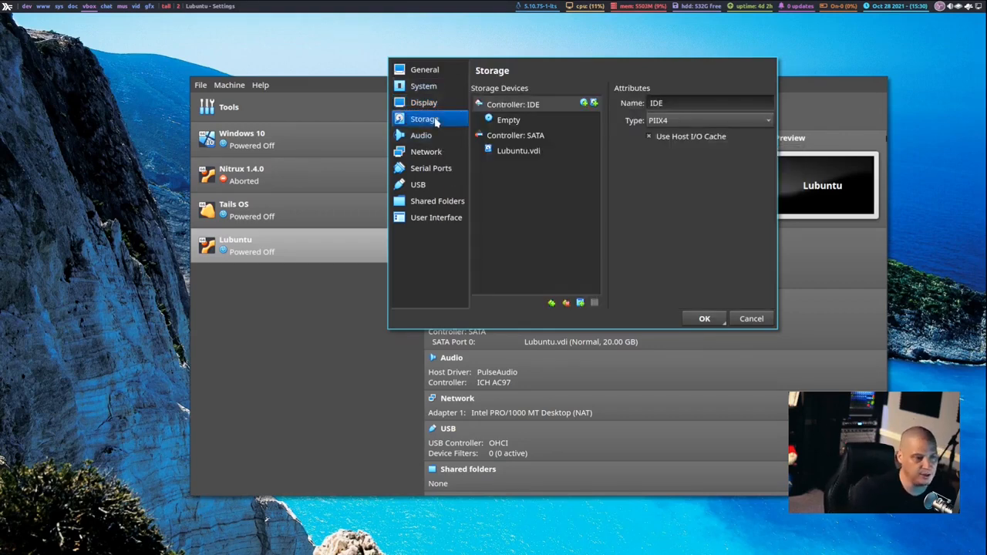
{"action": "left_click", "coordinate": [584, 104]}
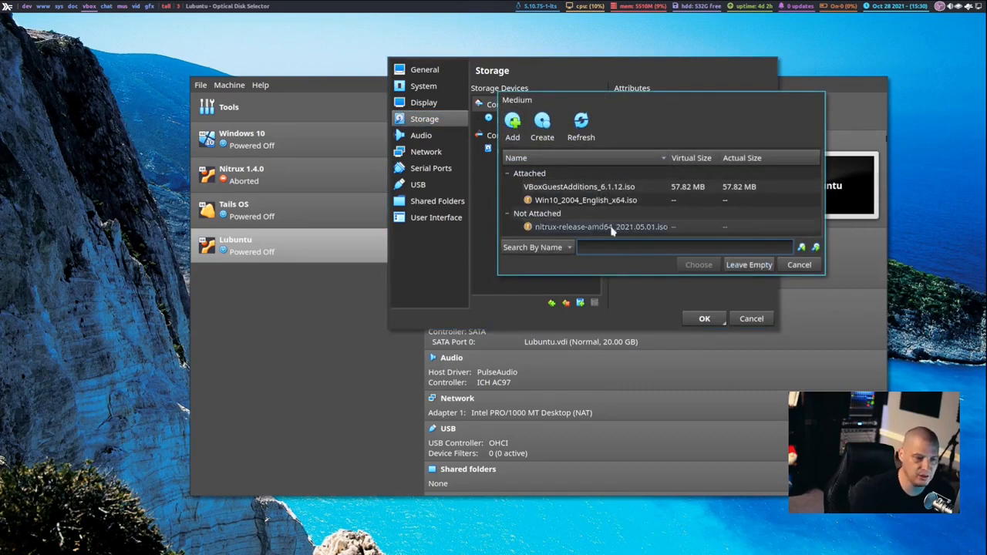
{"action": "left_click", "coordinate": [510, 131]}
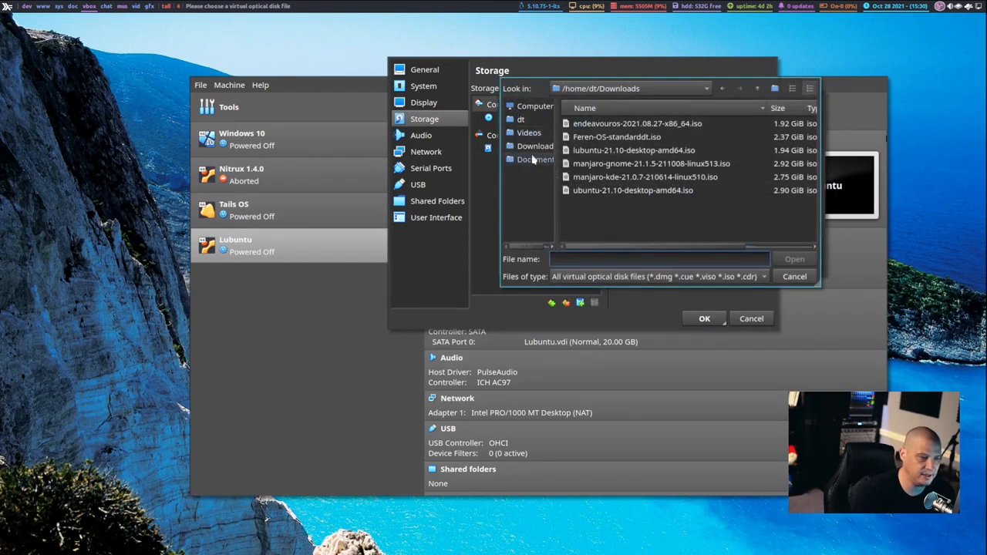
{"action": "left_click", "coordinate": [534, 146]}
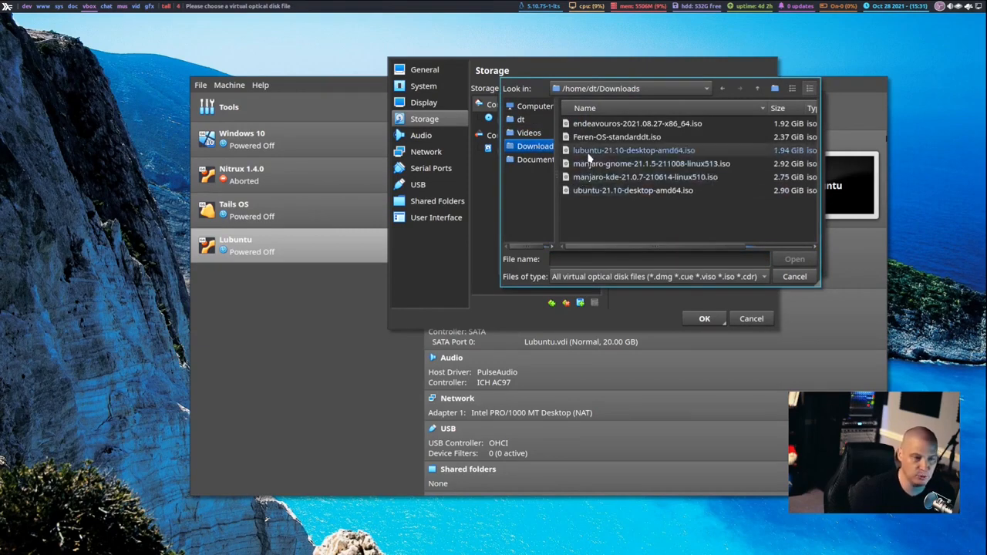
{"action": "double_click", "coordinate": [609, 150]}
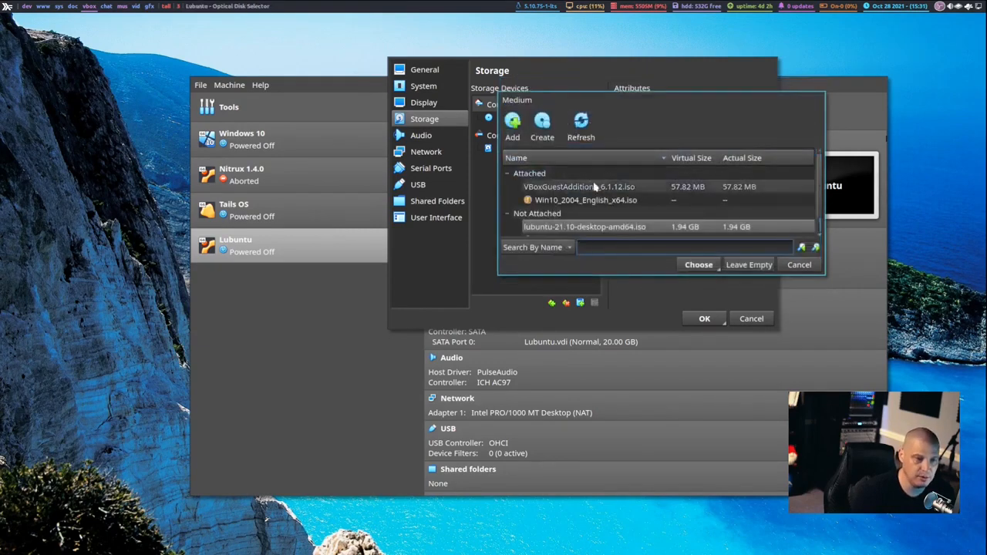
{"action": "left_click", "coordinate": [698, 267]}
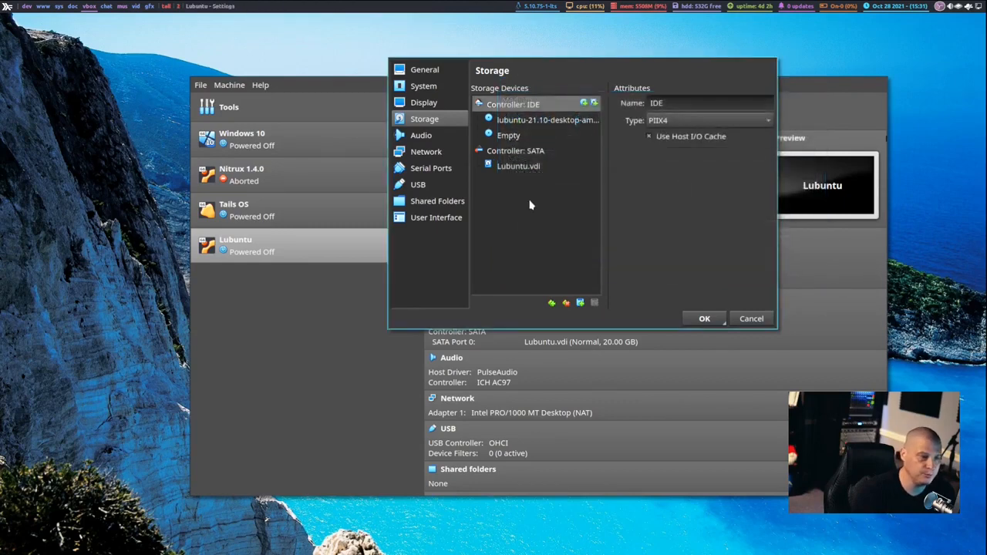
{"action": "left_click", "coordinate": [530, 122]}
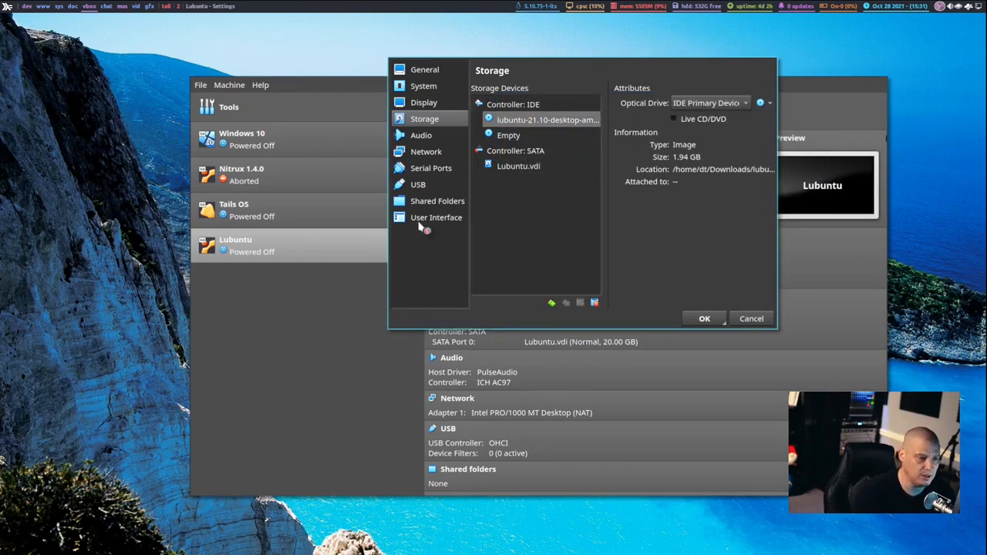
Disable the menu bar and status bar in the machine's user interface settings and save the configuration.
{"action": "left_click", "coordinate": [421, 219]}
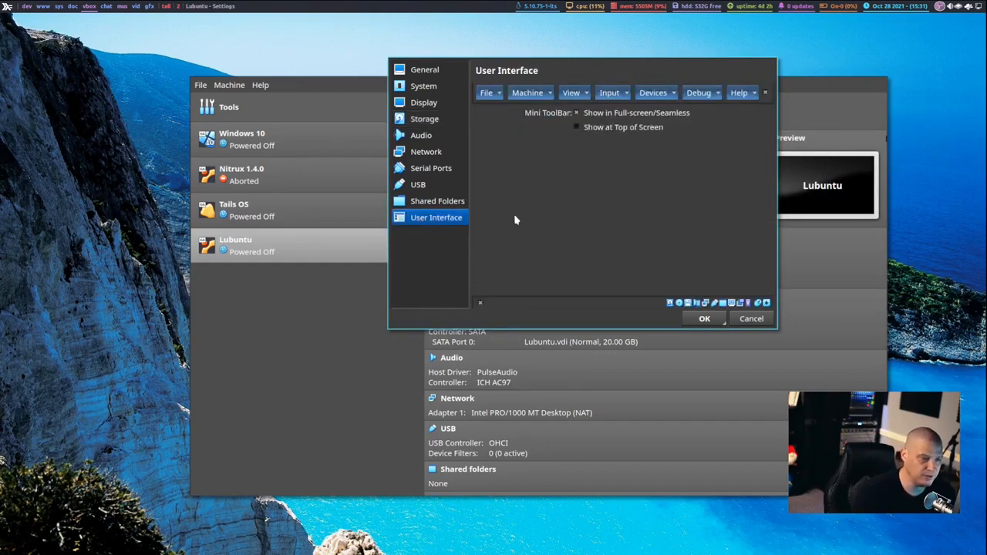
{"action": "left_click", "coordinate": [767, 94]}
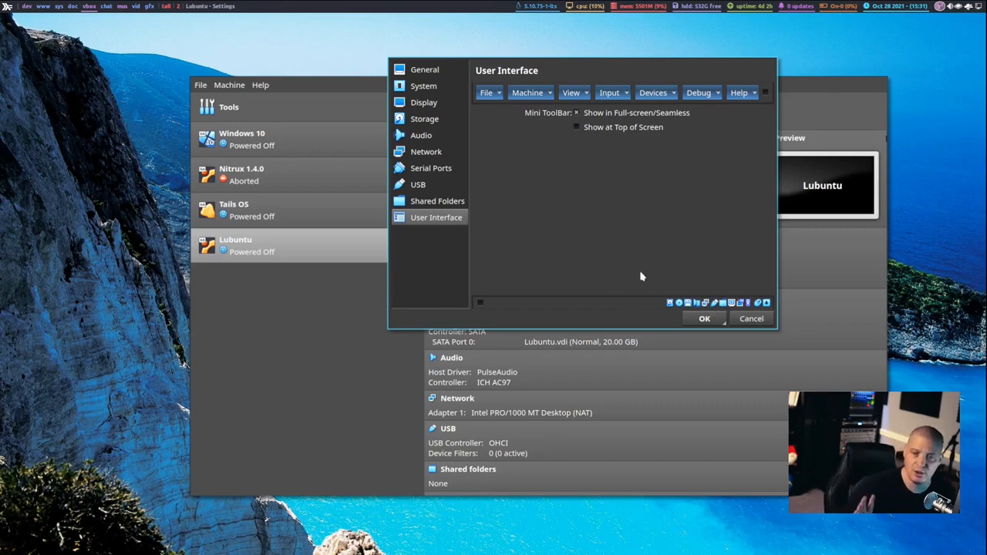
{"action": "left_click", "coordinate": [696, 319]}
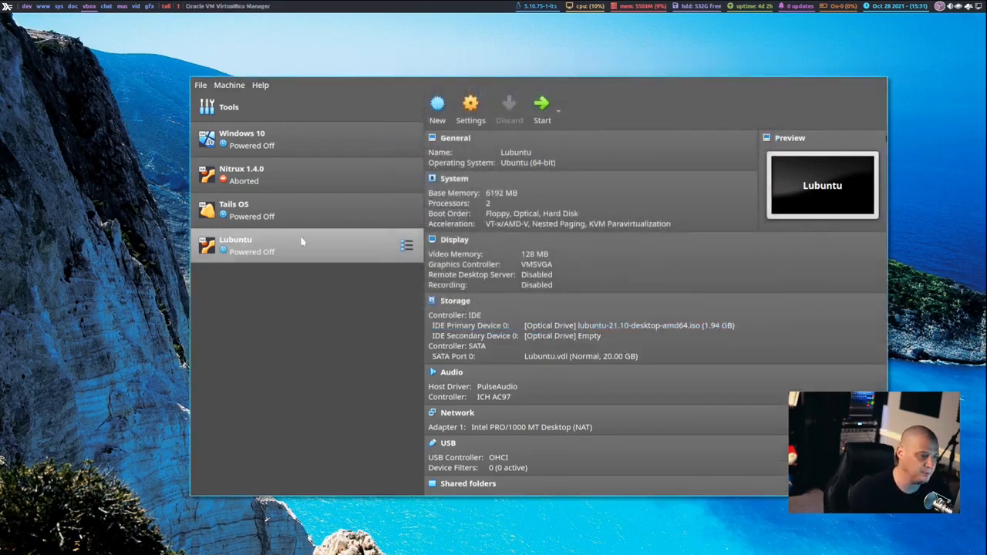
Start the Lubuntu virtual machine with the default Lubuntu boot entry and dismiss both power management notifications on the live desktop.
{"action": "double_click", "coordinate": [259, 254]}
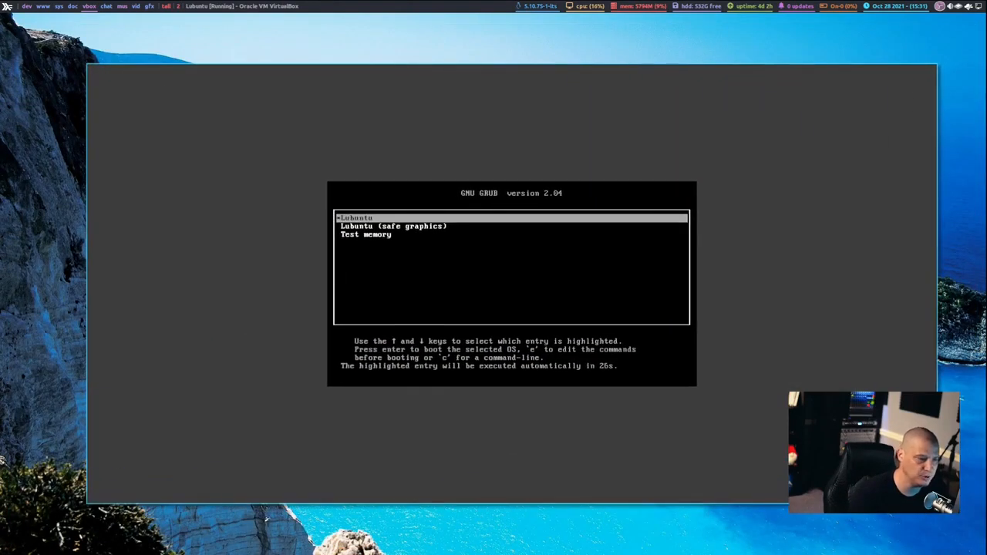
{"action": "key", "text": "Return"}
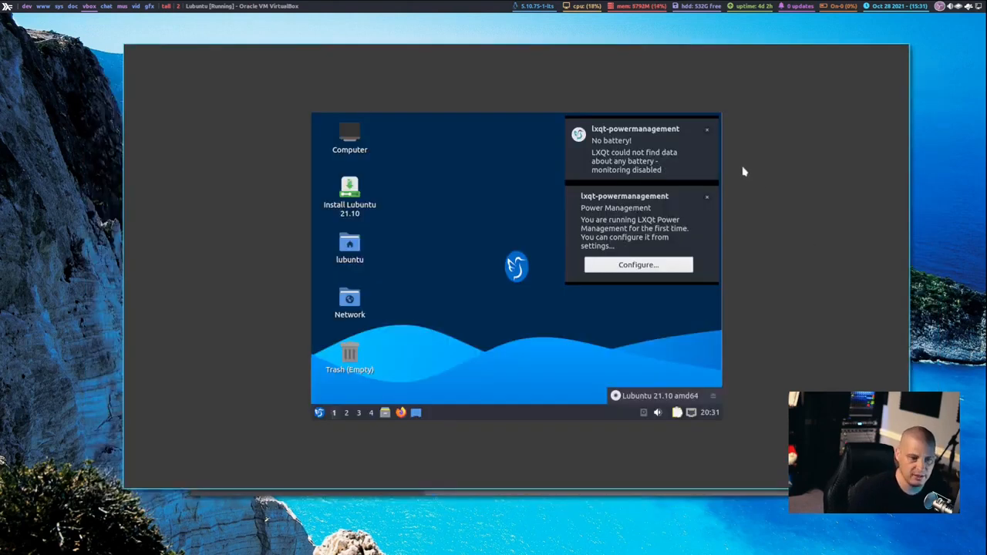
{"action": "left_click", "coordinate": [708, 134]}
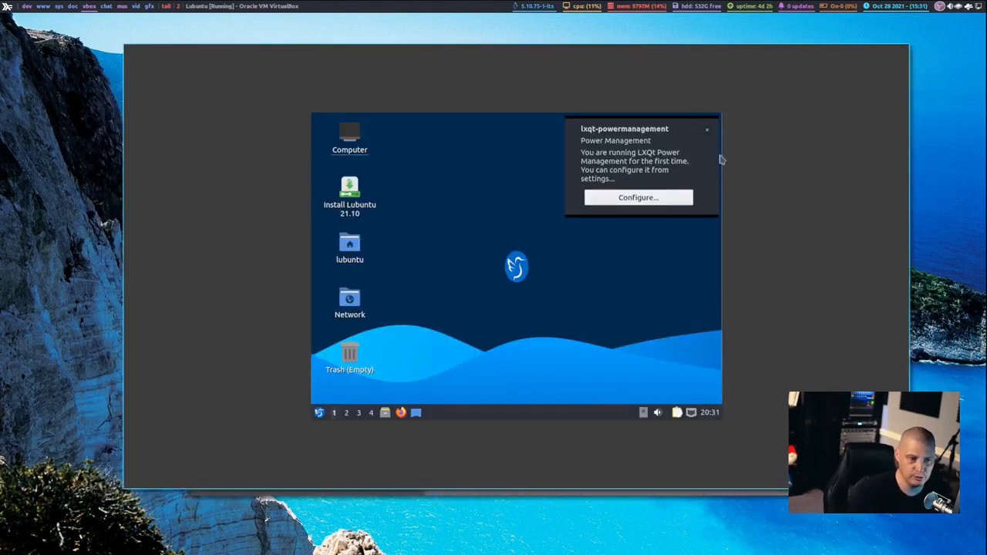
{"action": "left_click", "coordinate": [707, 134]}
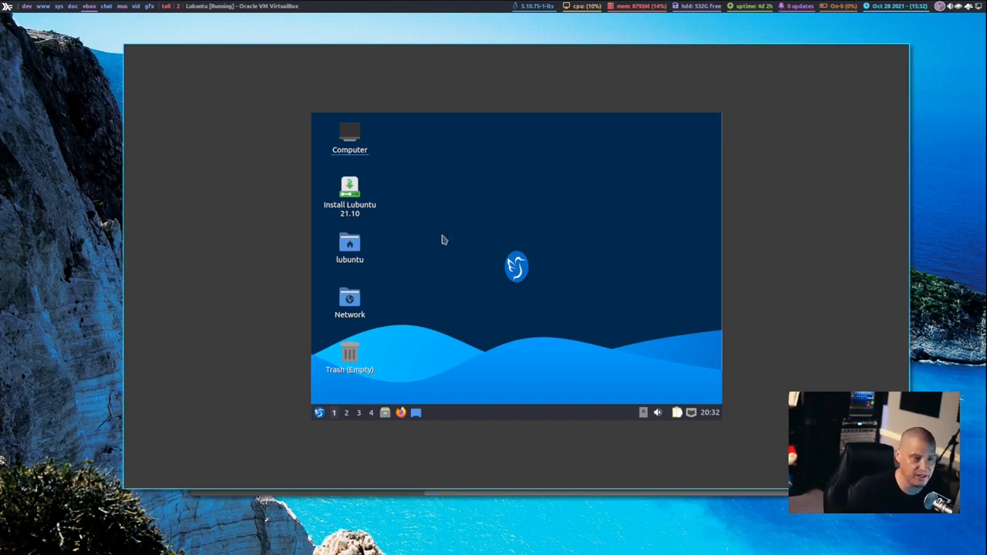
Launch the Lubuntu 21.10 installer and choose American English, America/Chicago, the default English (US) keyboard, and Erase disk with swap to file.
{"action": "double_click", "coordinate": [349, 210]}
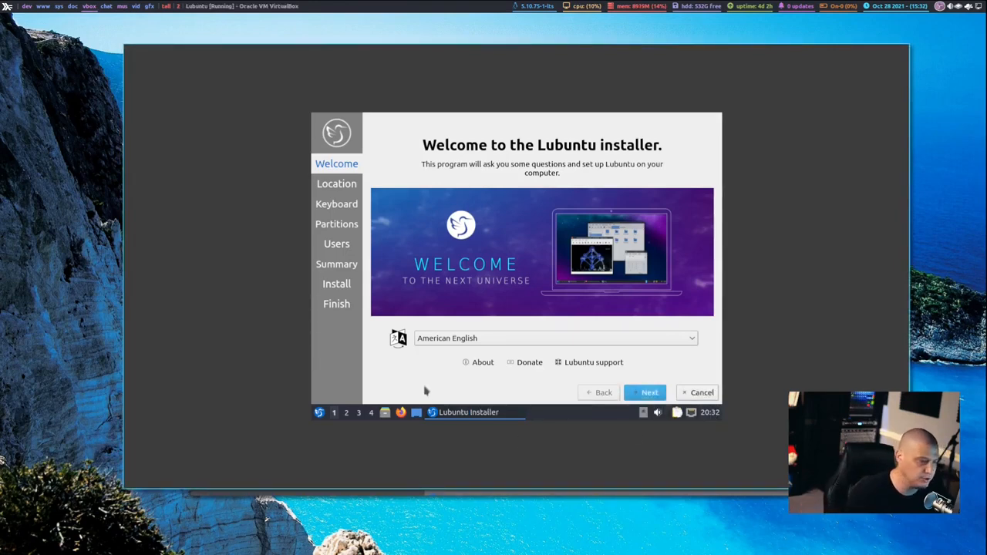
{"action": "left_click", "coordinate": [645, 392]}
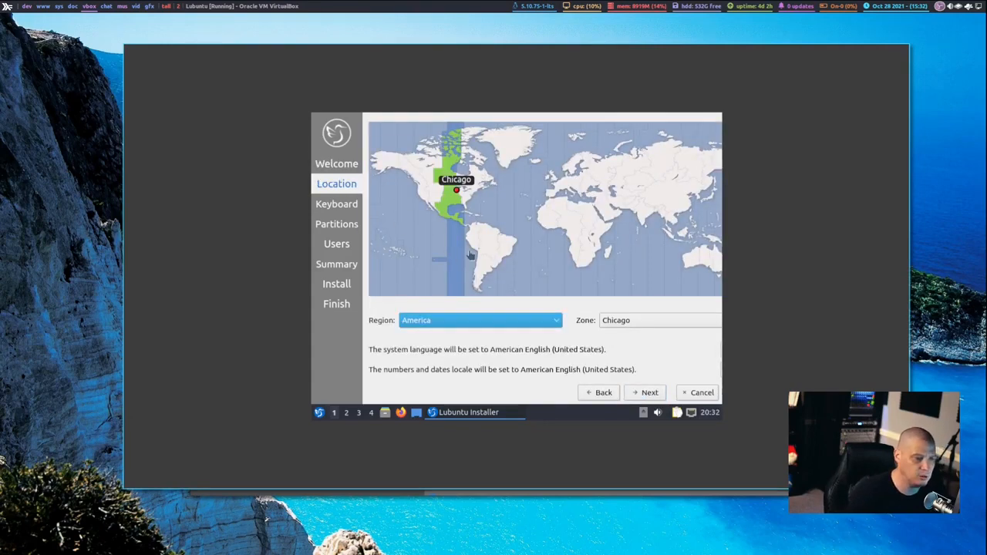
{"action": "left_click", "coordinate": [648, 393]}
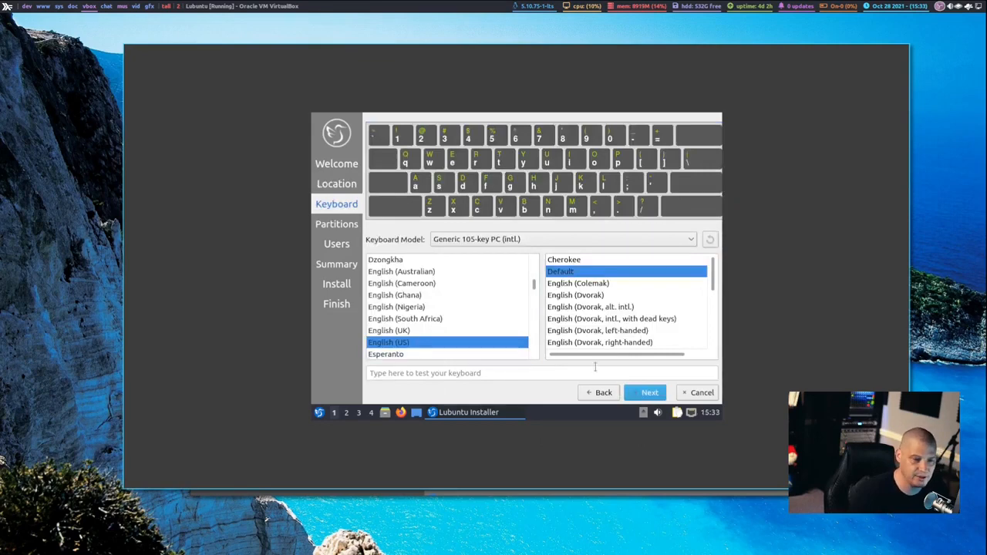
{"action": "left_click", "coordinate": [652, 393]}
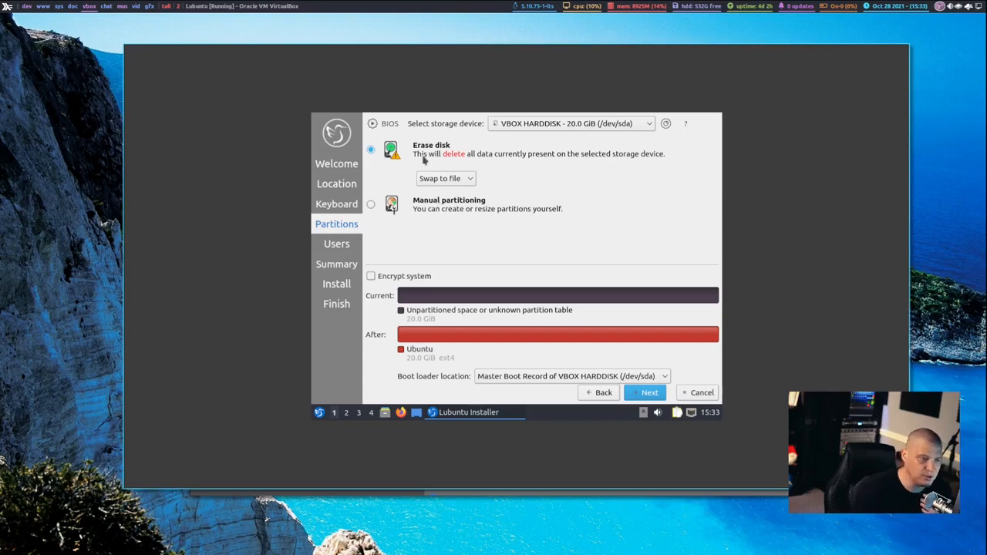
{"action": "left_click", "coordinate": [648, 394]}
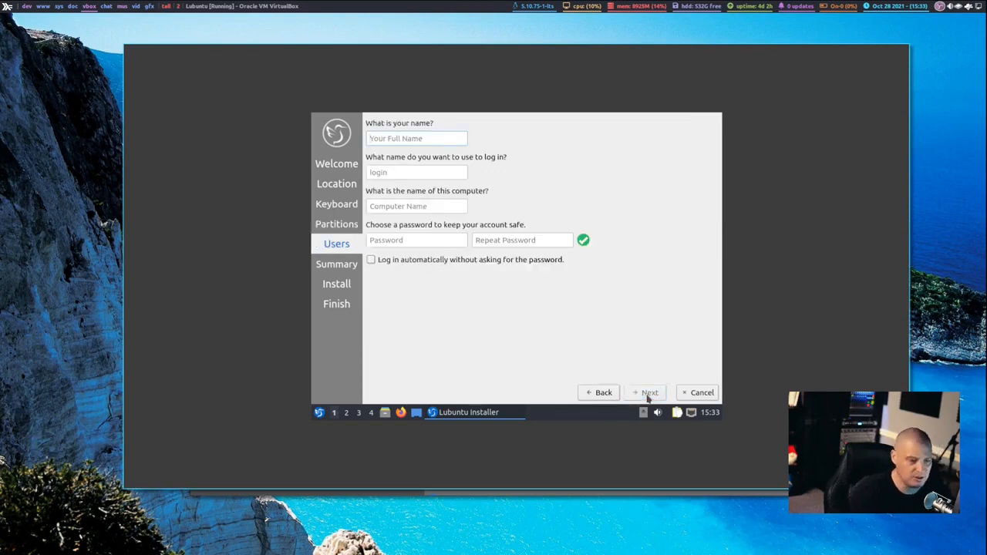
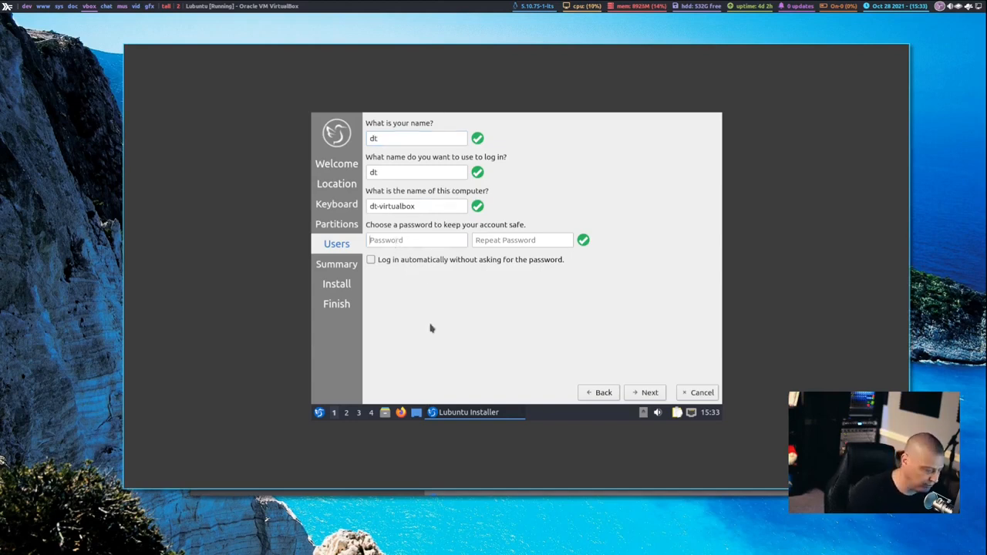
Fill in the user's name and enter the account password twice, then continue to the installation summary.
{"action": "left_click", "coordinate": [518, 242]}
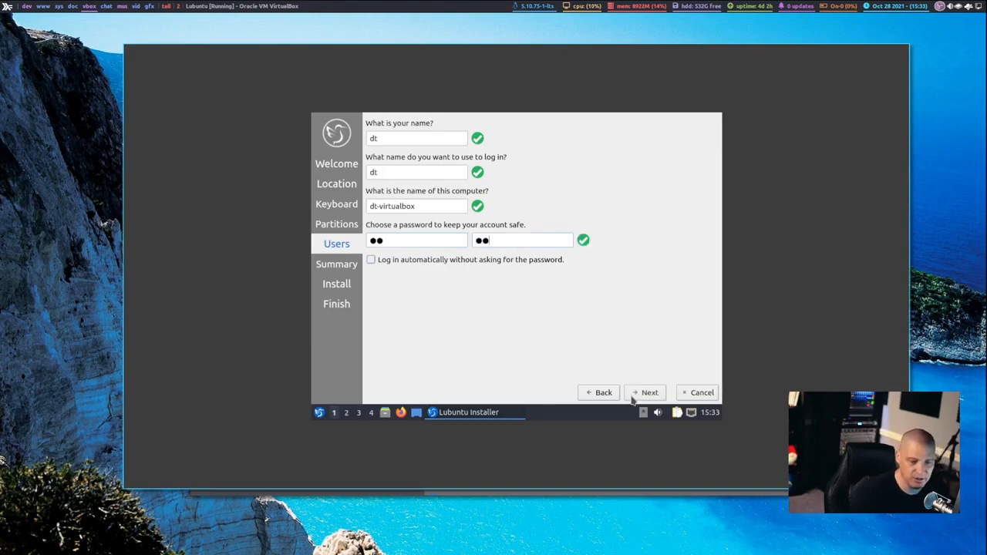
{"action": "left_click", "coordinate": [645, 393]}
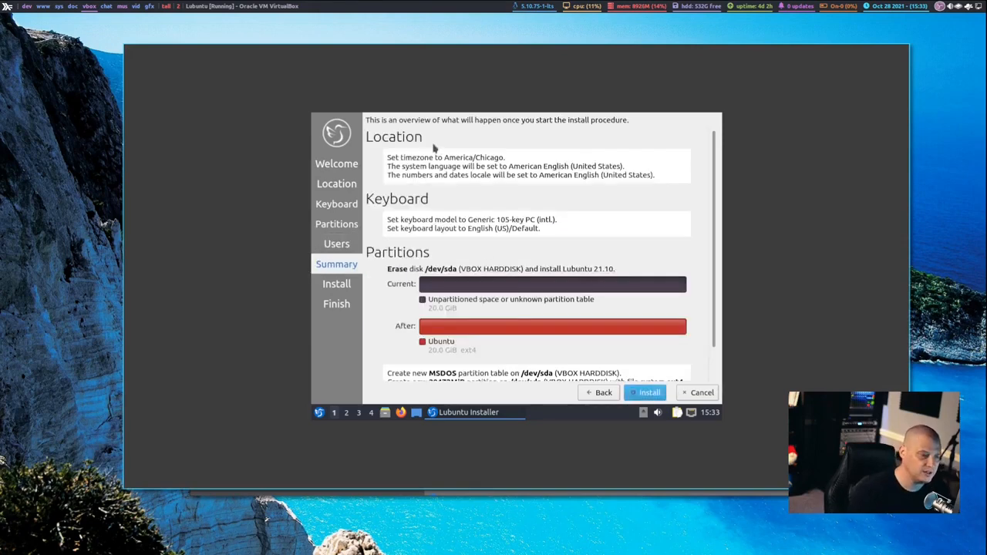
Review the installation summary and start installing Lubuntu, confirming the changes to the disk.
{"action": "scroll", "coordinate": [552, 252], "scroll_direction": "down", "scroll_amount": 1}
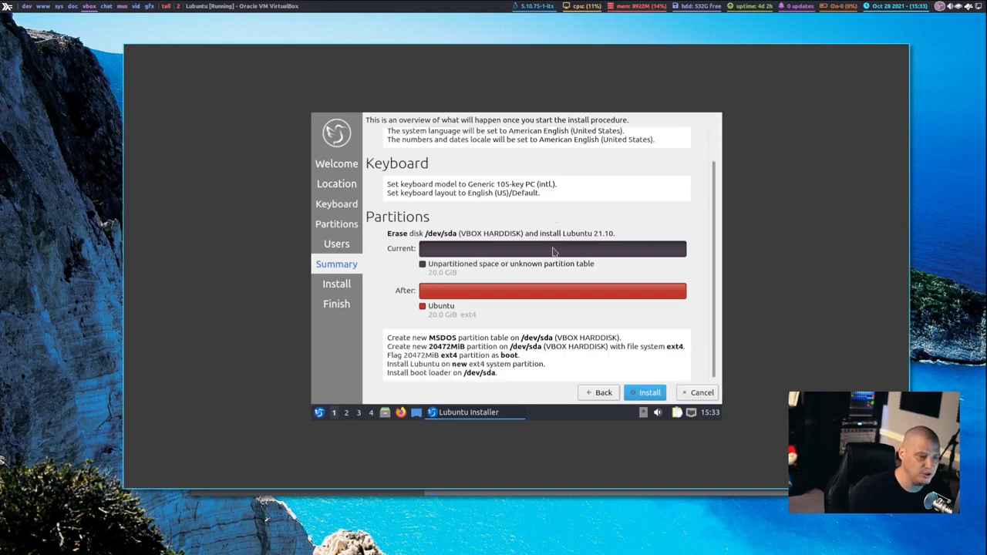
{"action": "left_click", "coordinate": [645, 393]}
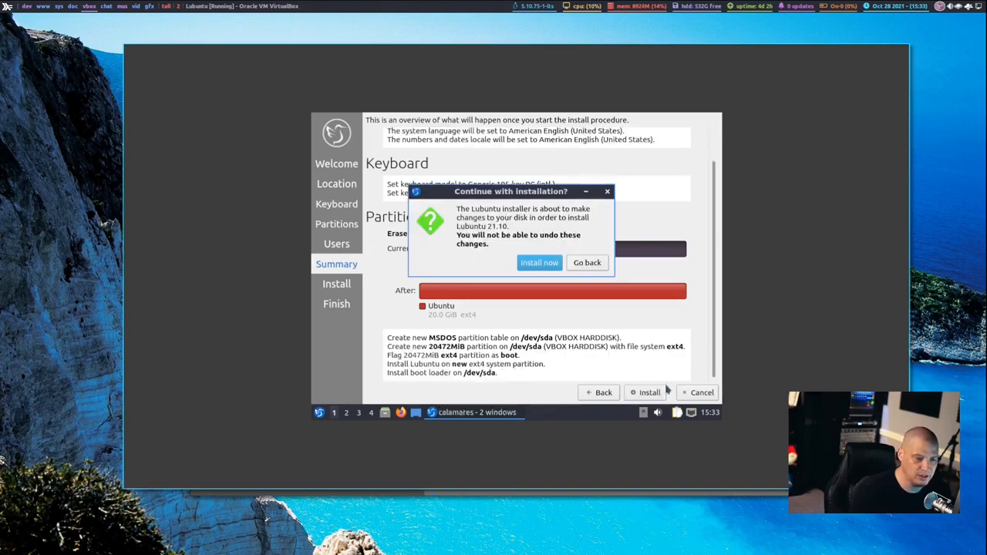
{"action": "left_click", "coordinate": [538, 263]}
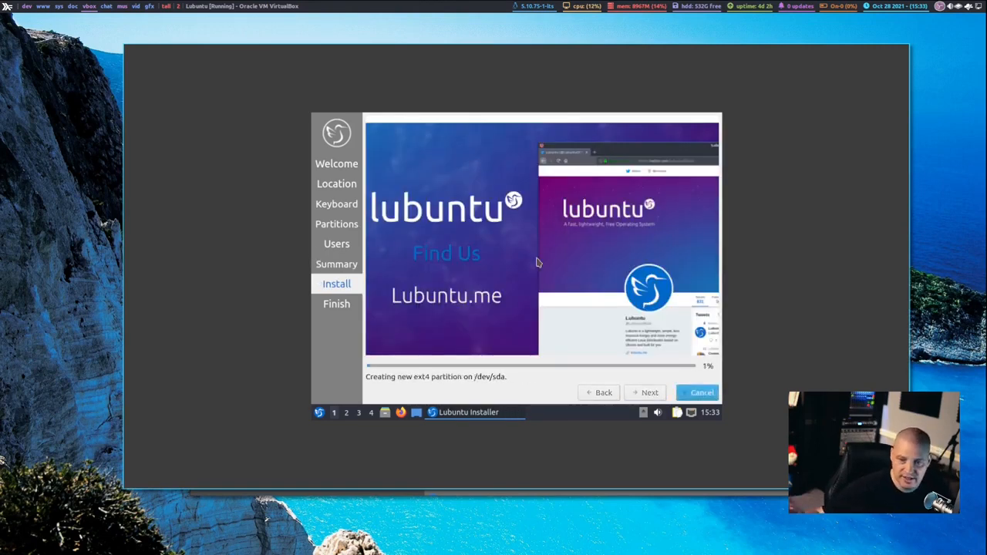